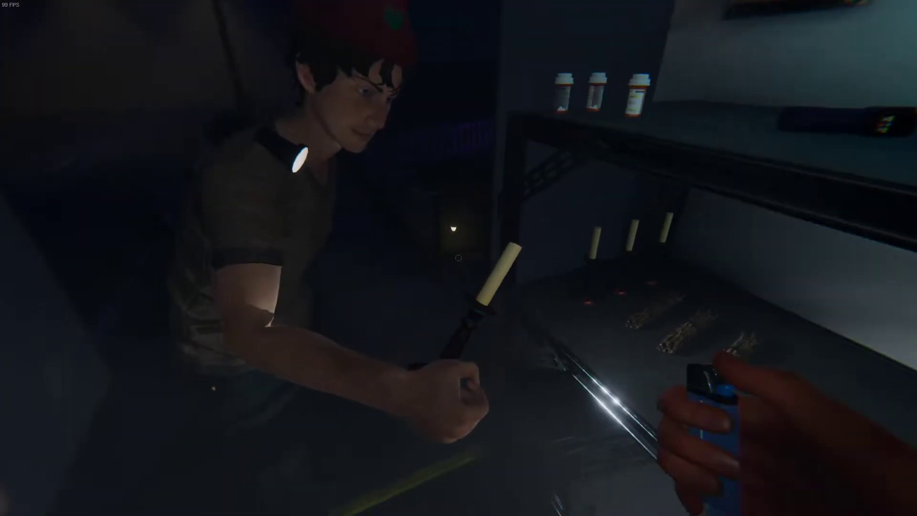
{"action": "scroll", "coordinate": [459, 258], "scroll_direction": "down", "scroll_amount": 1}
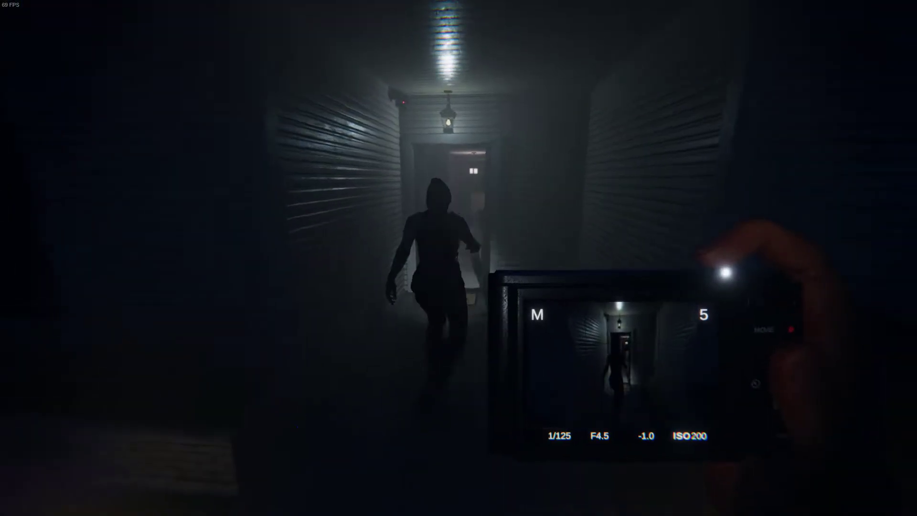
{"action": "key", "text": "w"}
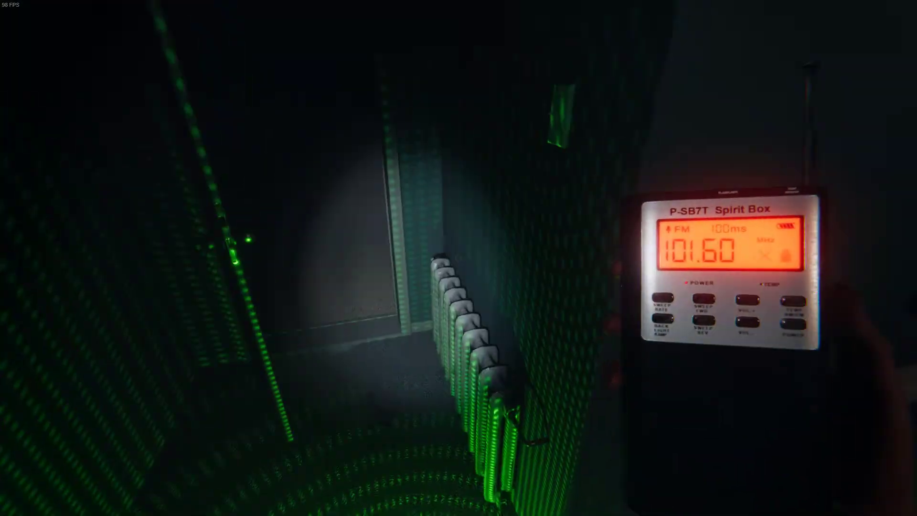
Circle the ghost with the Spirit Box, backing away and then moving toward the desk.
{"action": "key", "text": "s"}
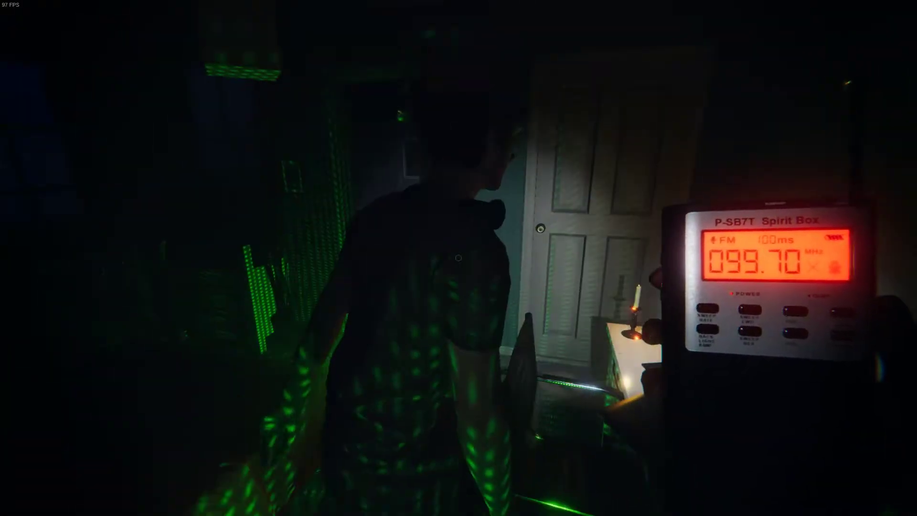
{"action": "key", "text": "w"}
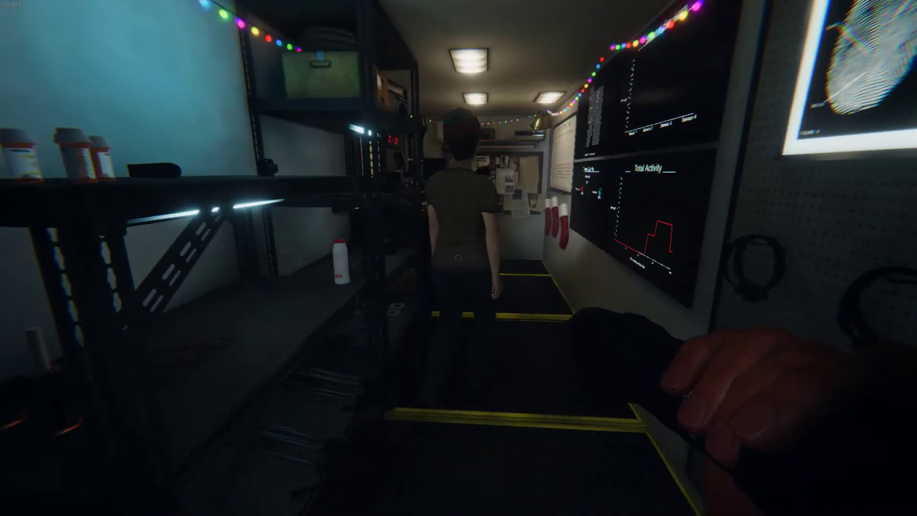
Follow the teammate through the van to the desk's CCTV monitor and VCR.
{"action": "key", "text": "w"}
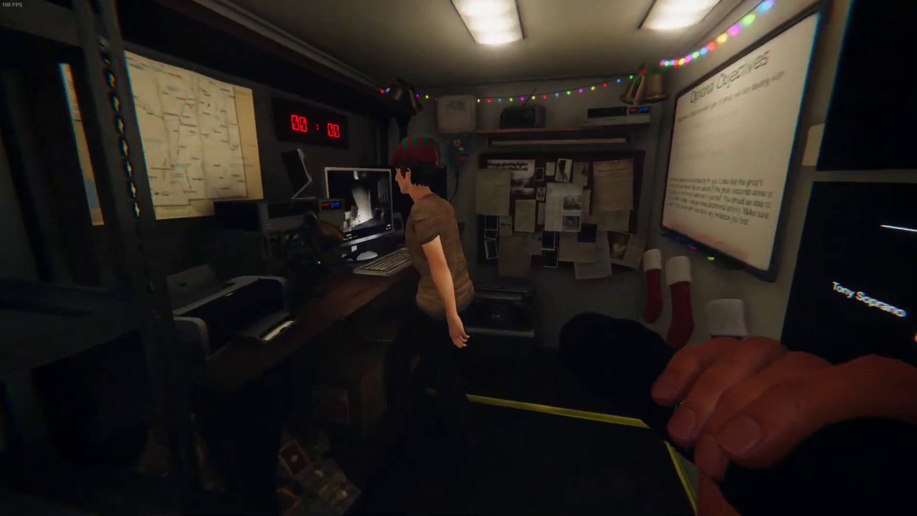
{"action": "key", "text": "w"}
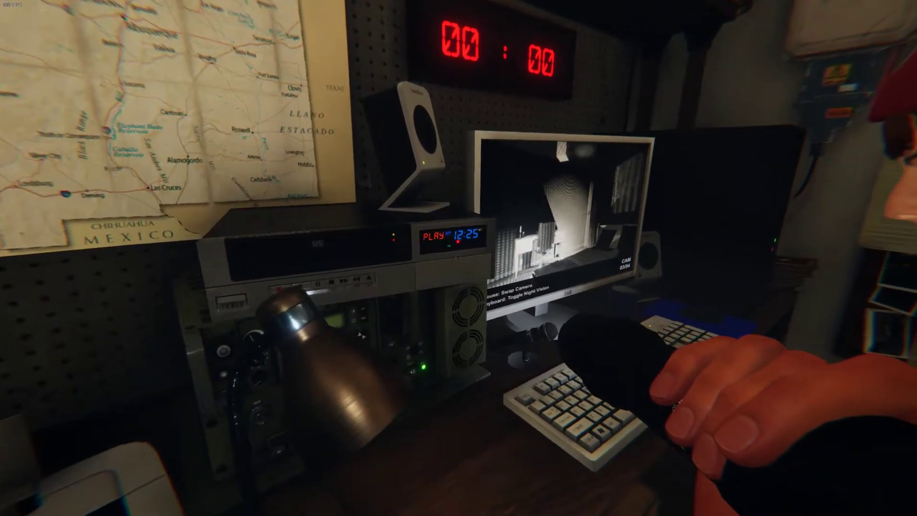
{"action": "key", "text": "w"}
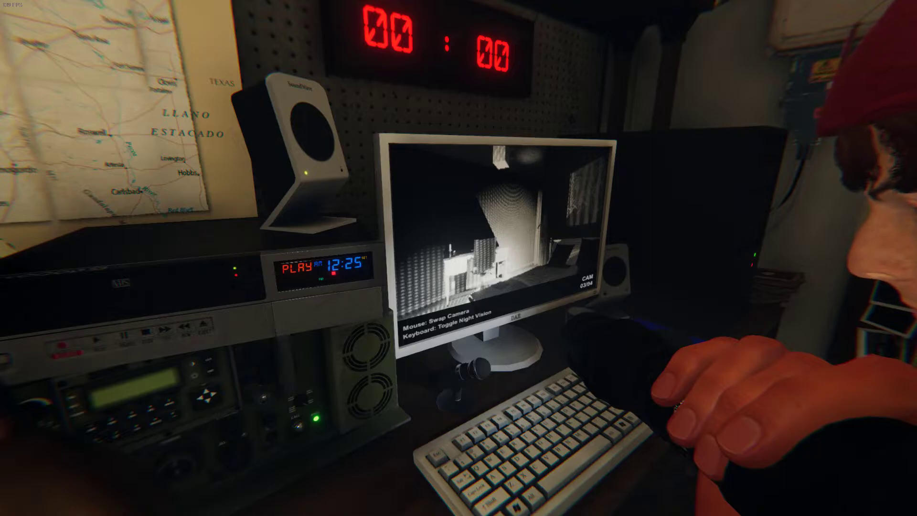
{"action": "key", "text": "w"}
Step back to read the Optional Objectives board, then head toward the activity displays.
{"action": "key", "text": "s"}
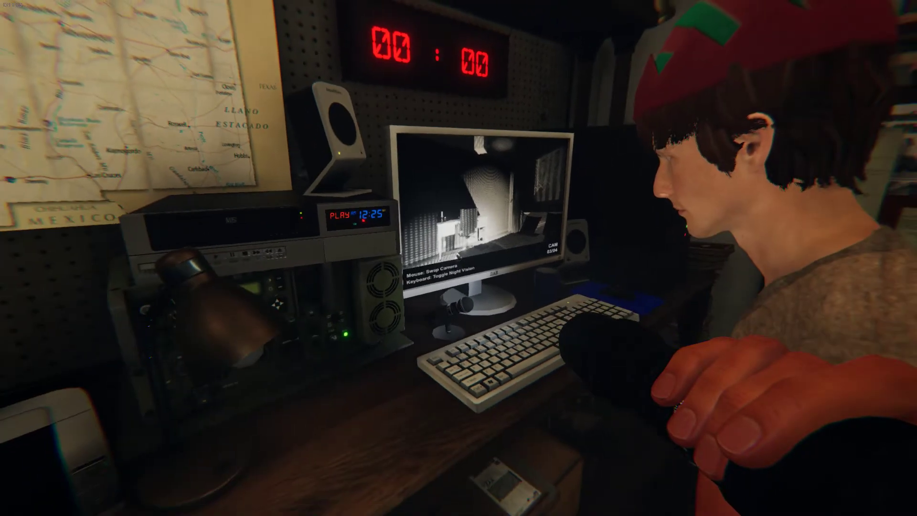
{"action": "key", "text": "d"}
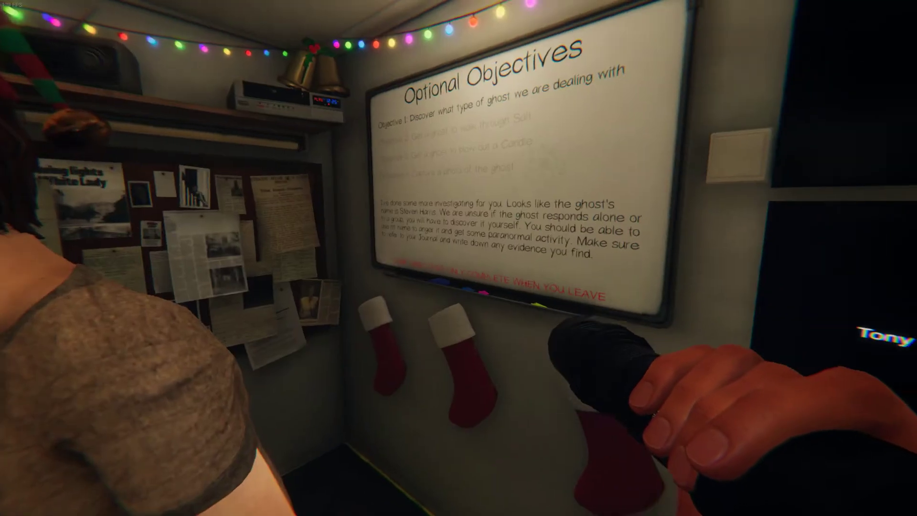
{"action": "key", "text": "a"}
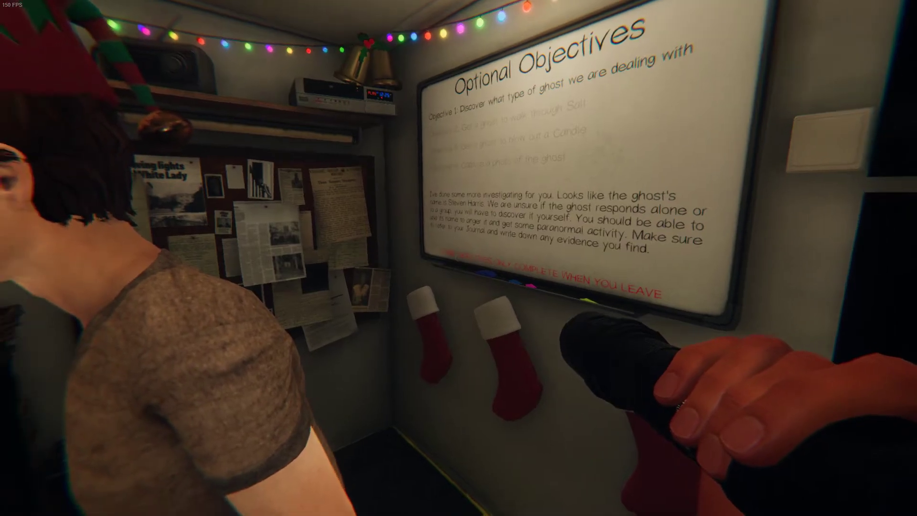
{"action": "key", "text": "a"}
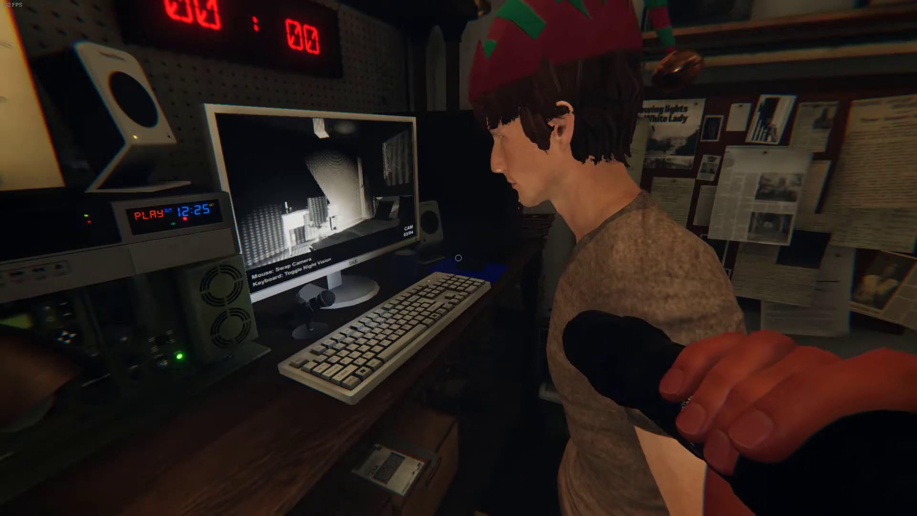
{"action": "key", "text": "a"}
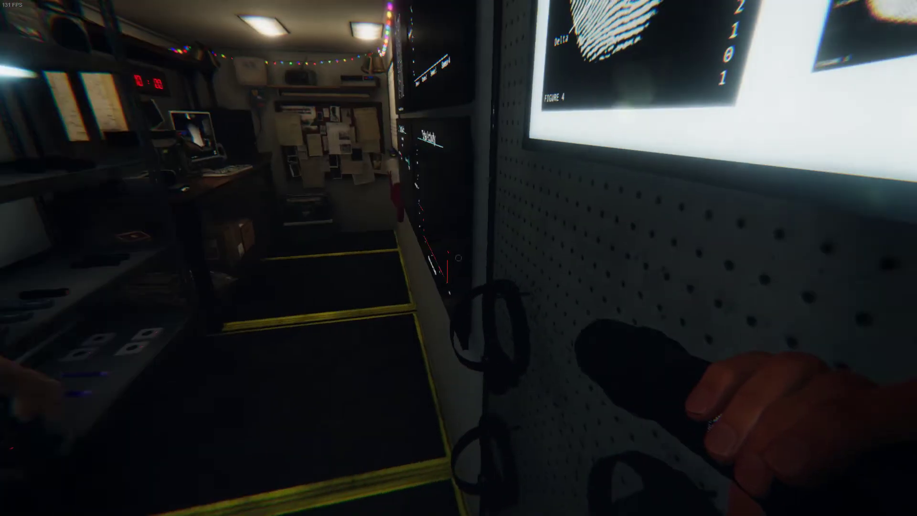
Walk down the van corridor, around the teammate, to the equipment shelves.
{"action": "key", "text": "w"}
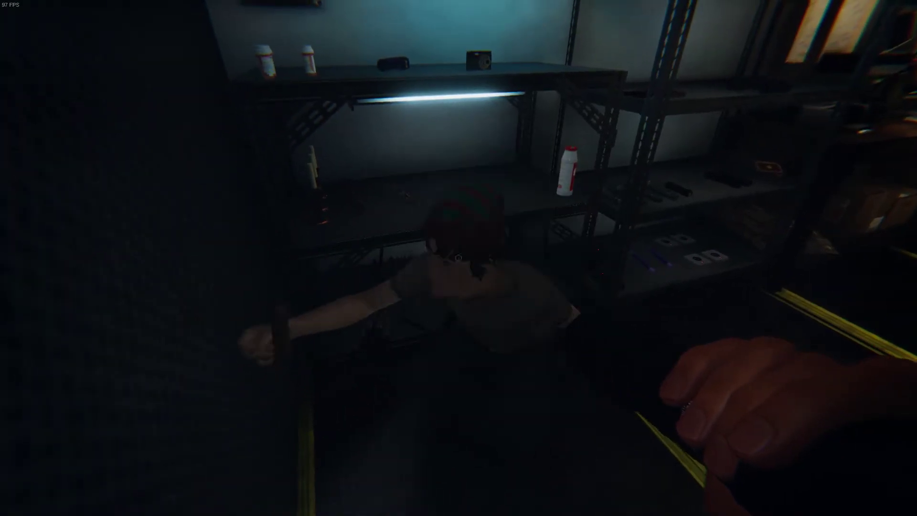
{"action": "key", "text": "w"}
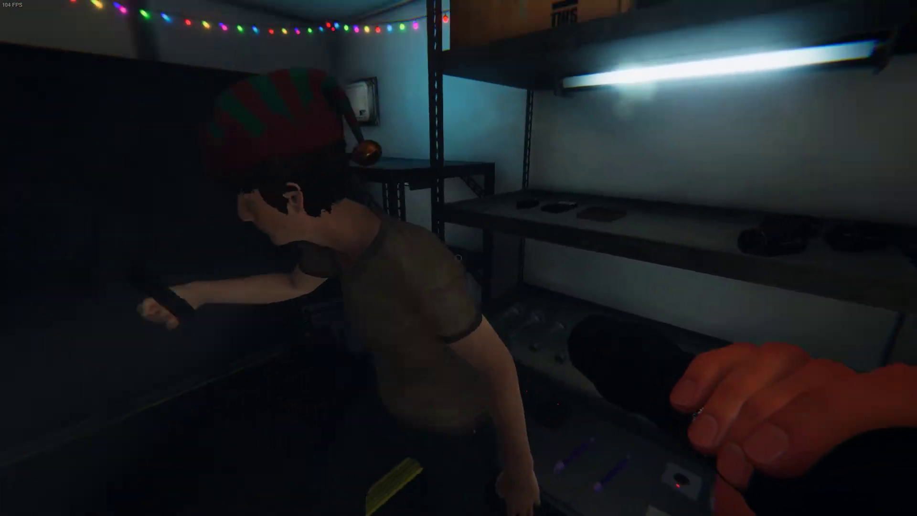